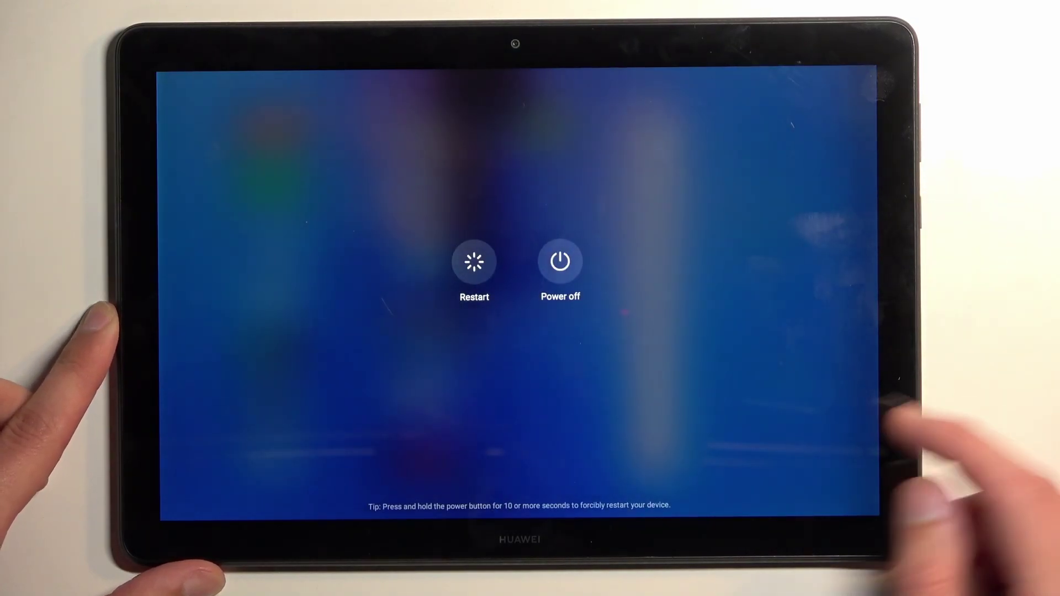
Bring up the tablet's power menu and choose Power off.
left_click(560, 263)
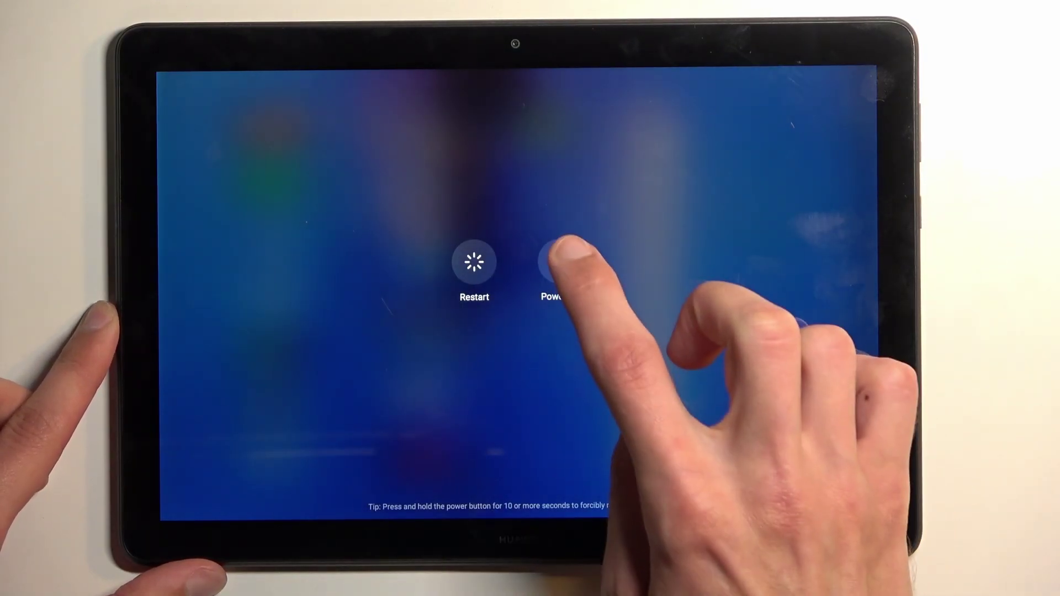